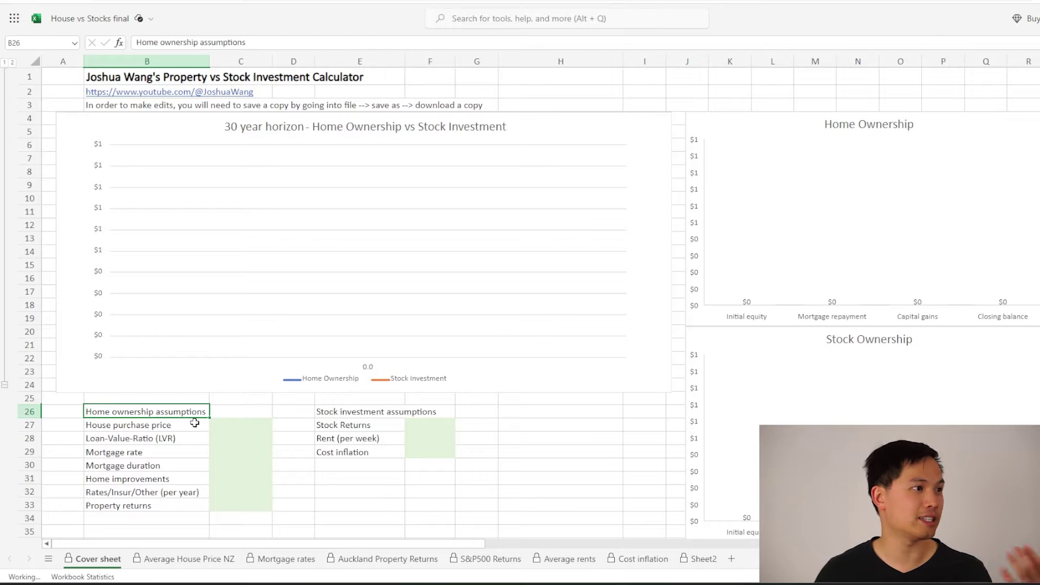
left_click_drag(188, 411, 253, 504)
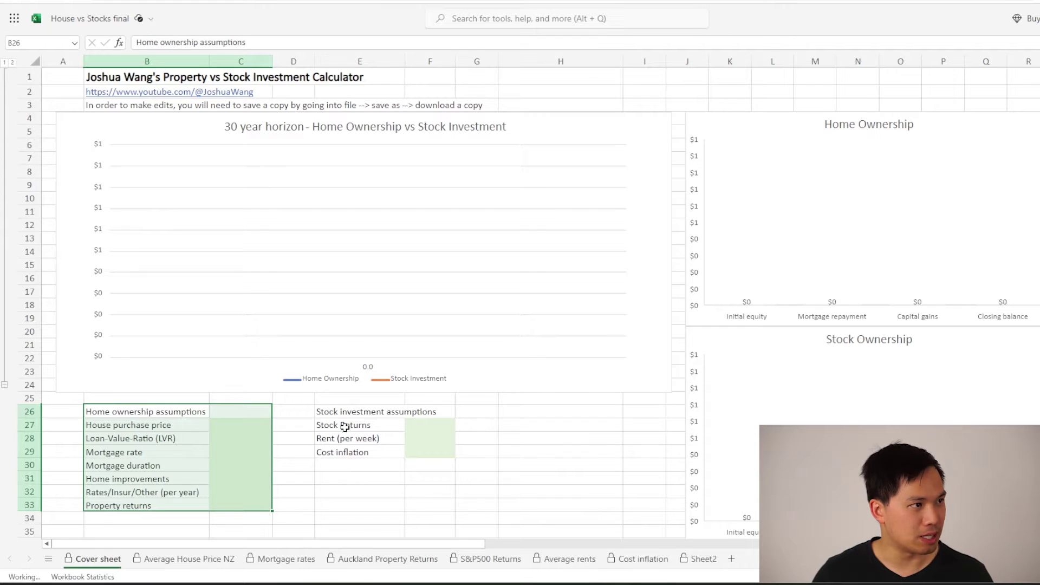
left_click_drag(347, 413, 437, 448)
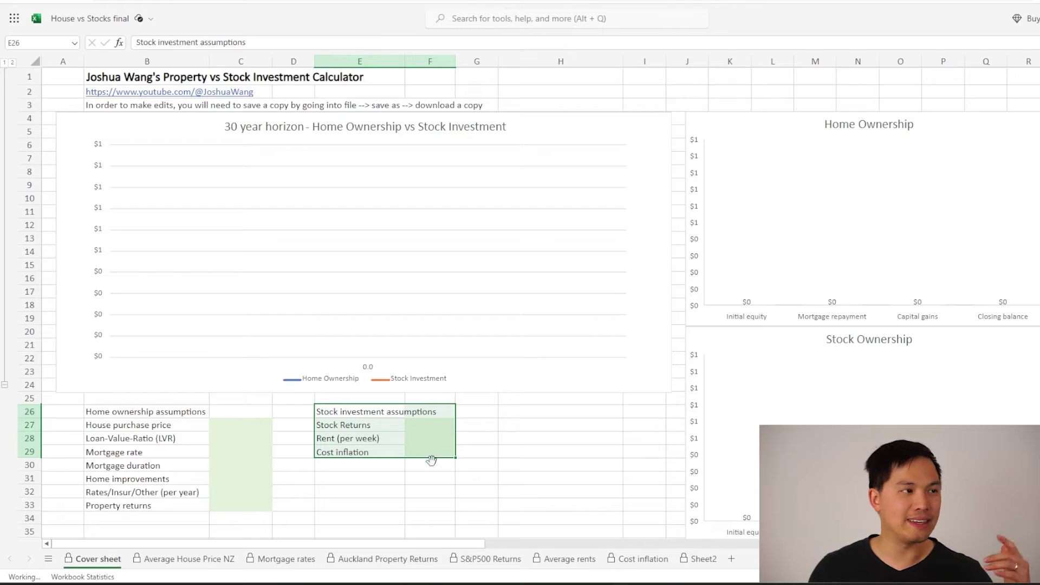
Link the house purchase price in C27 to the average house price in C26 of the Average House Price NZ sheet
left_click(245, 427)
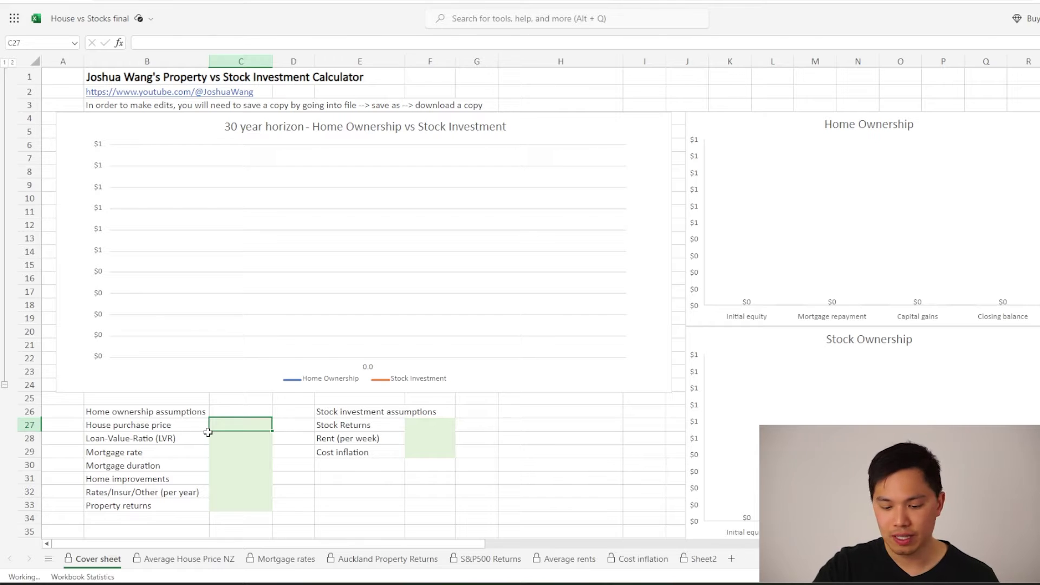
type("=")
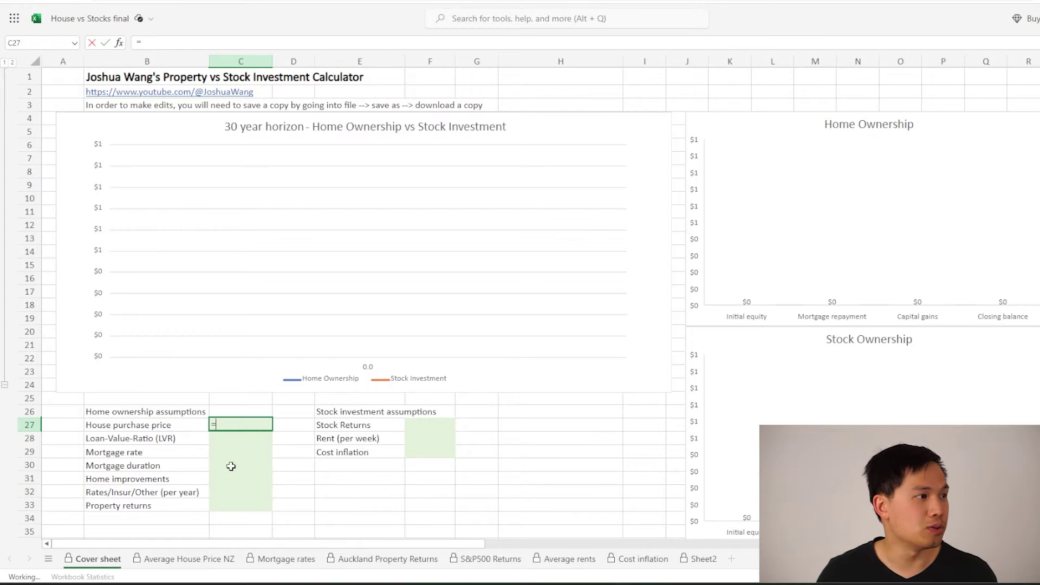
left_click(198, 565)
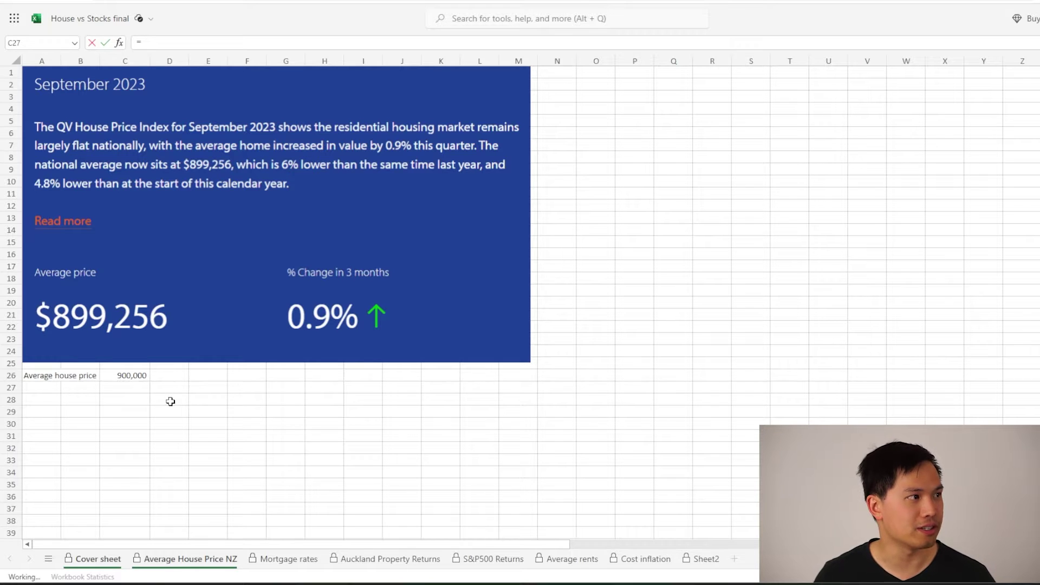
left_click(132, 376)
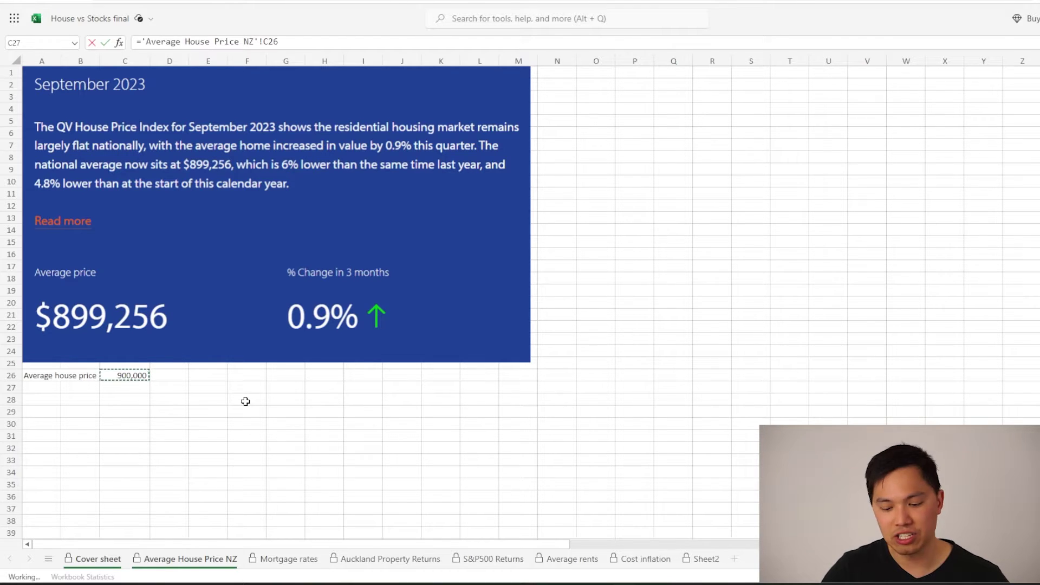
key("Return")
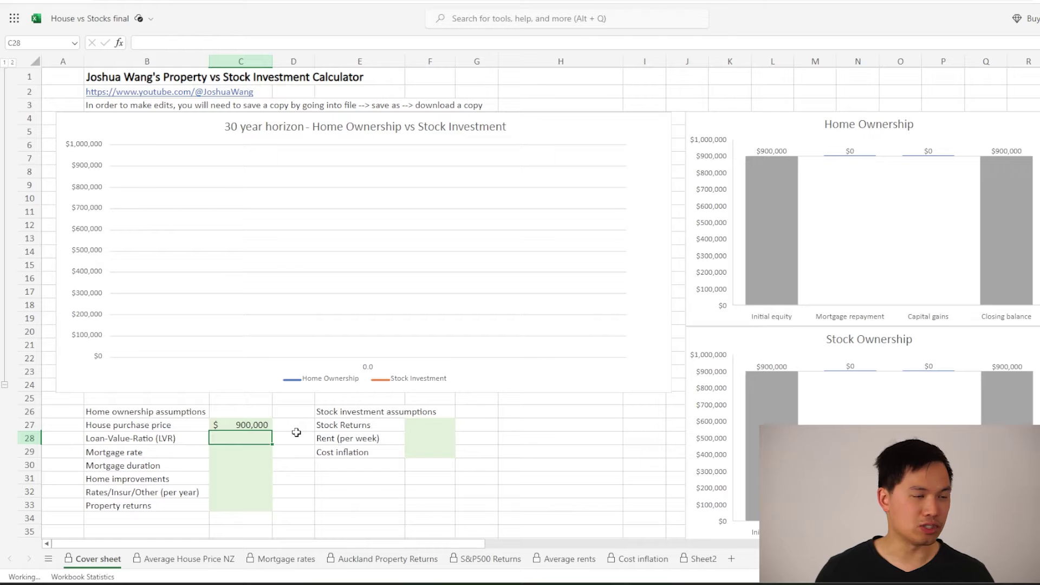
Set the Loan-Value-Ratio to 80% and link the mortgage rate to the average in N9 of the Mortgage rates sheet
type("80%")
key("ctrl+Return")
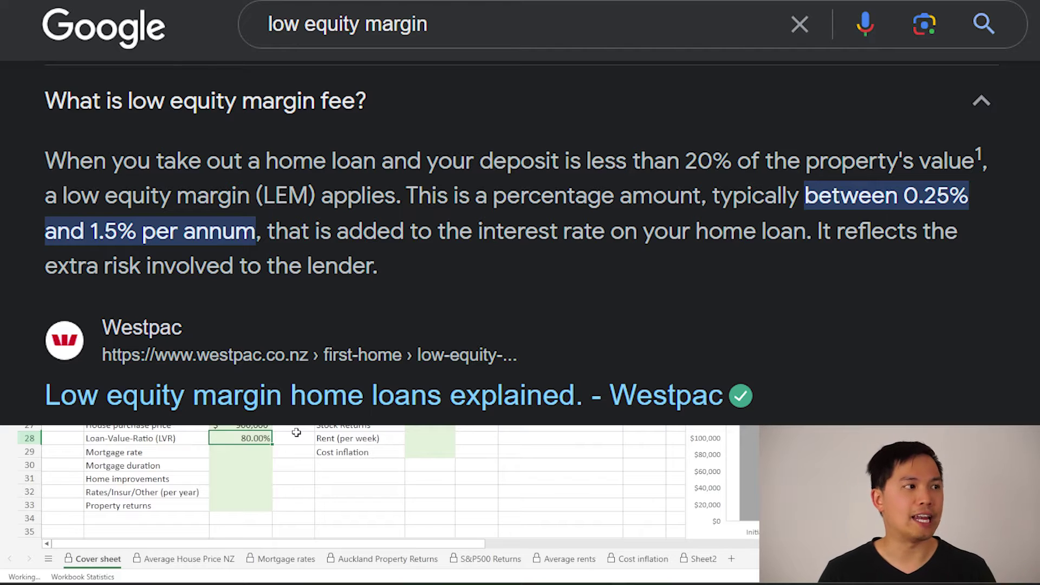
key("Down")
type("=")
left_click(286, 559)
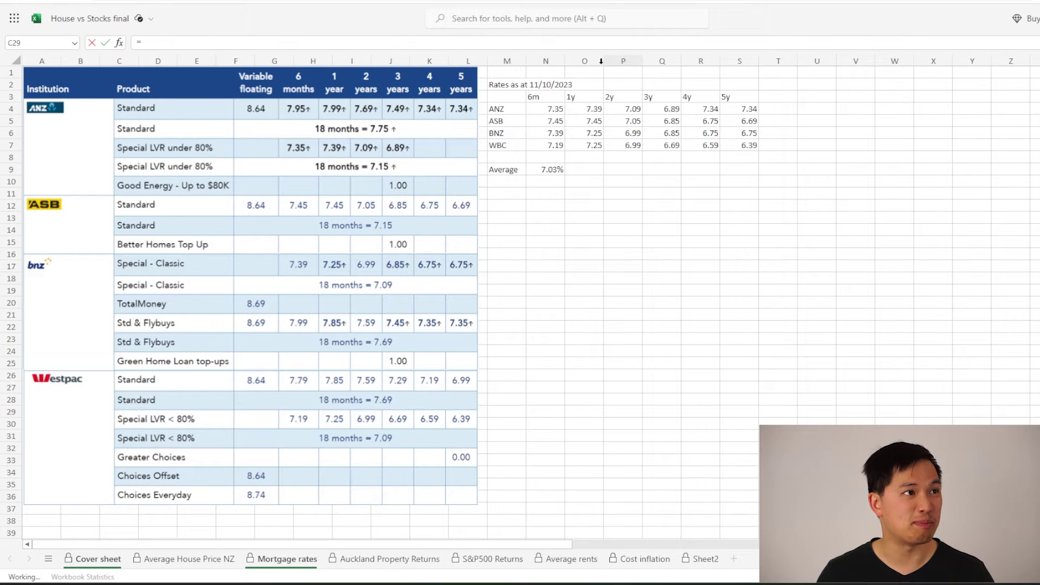
left_click(558, 169)
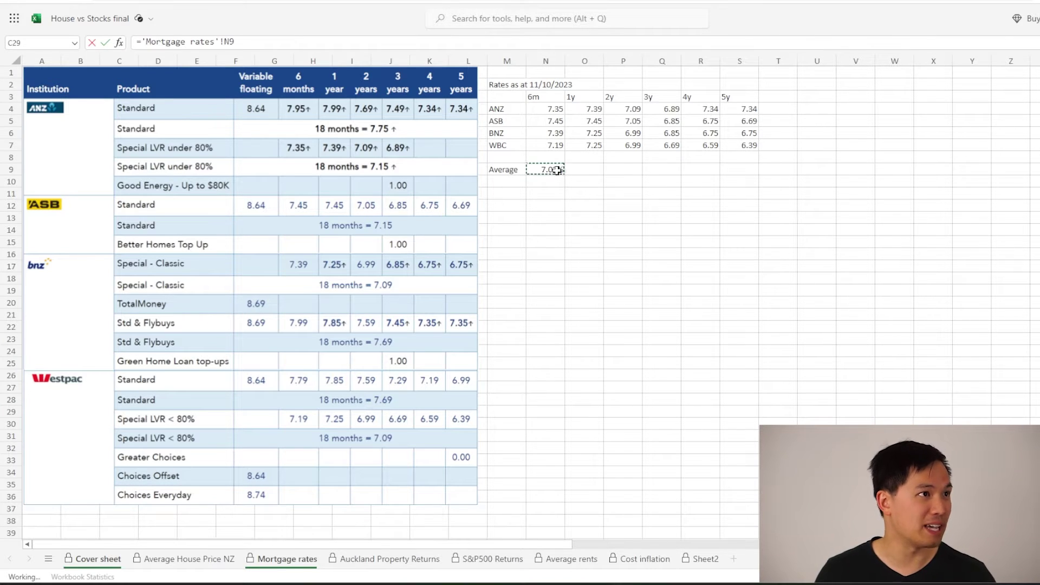
key("Return")
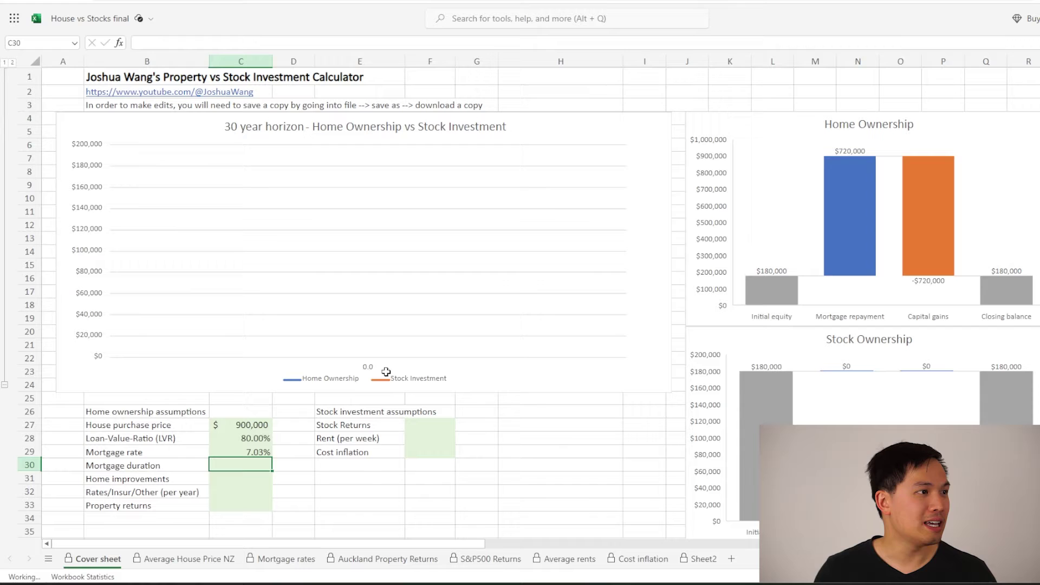
Examine the bank rates behind the average on the Mortgage rates sheet, highlighting the 6-month and 3-year columns
left_click(276, 557)
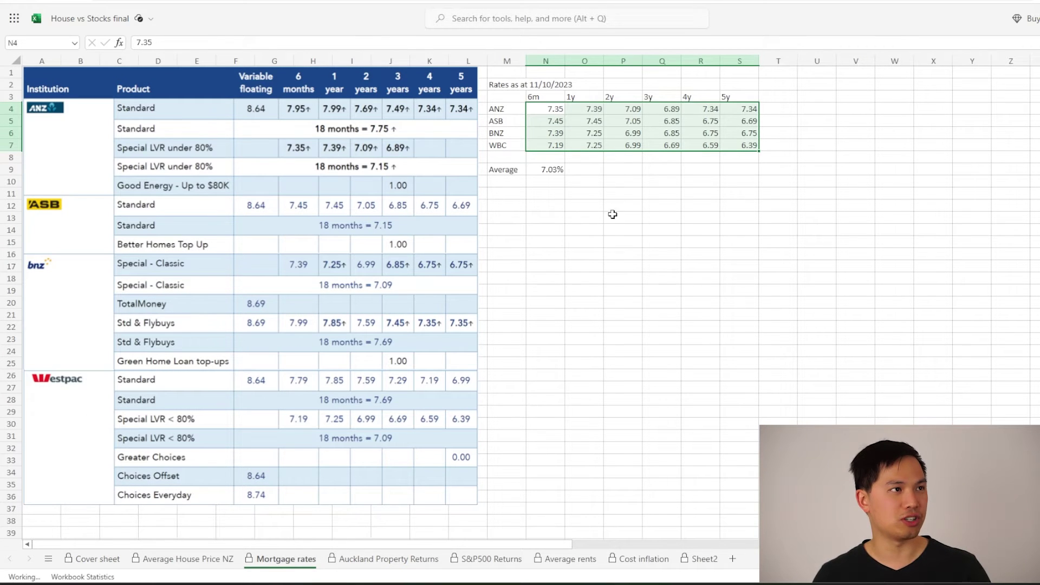
left_click(618, 169)
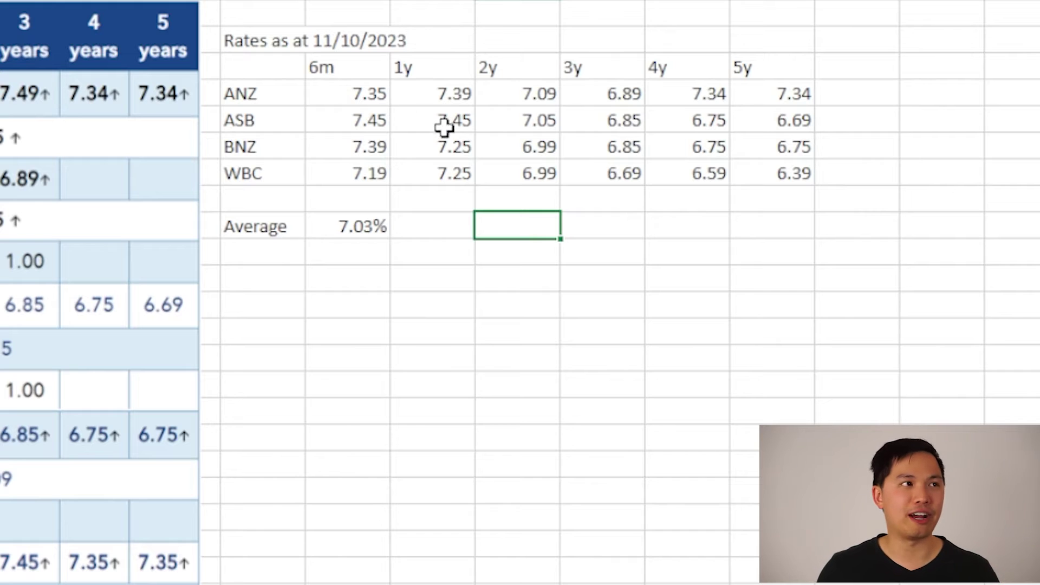
left_click_drag(341, 67, 376, 173)
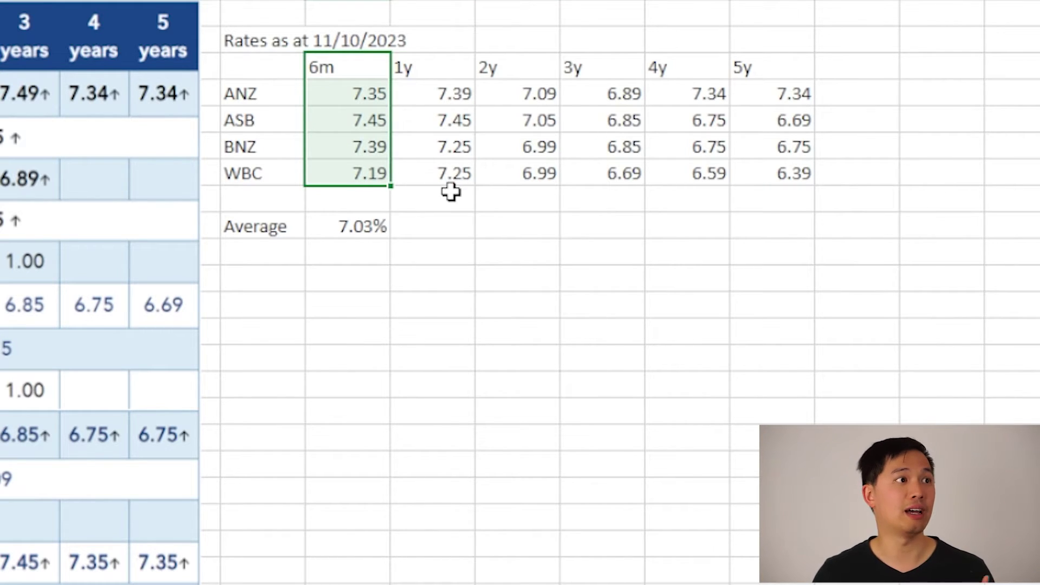
left_click_drag(596, 67, 613, 173)
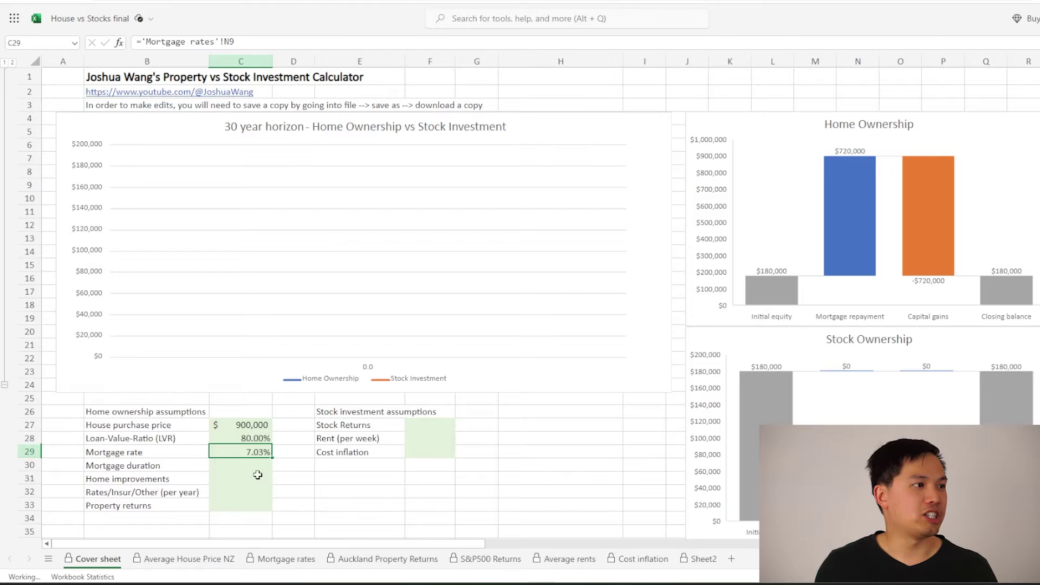
Set the mortgage duration to 30 and home improvements to 0 in the home ownership assumptions
left_click(261, 465)
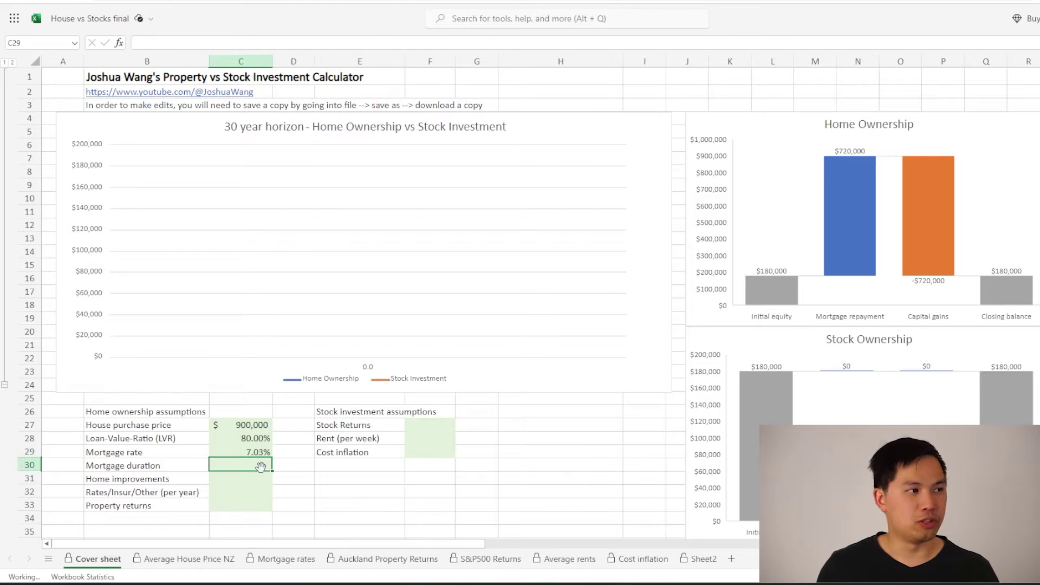
type("30")
key("Return")
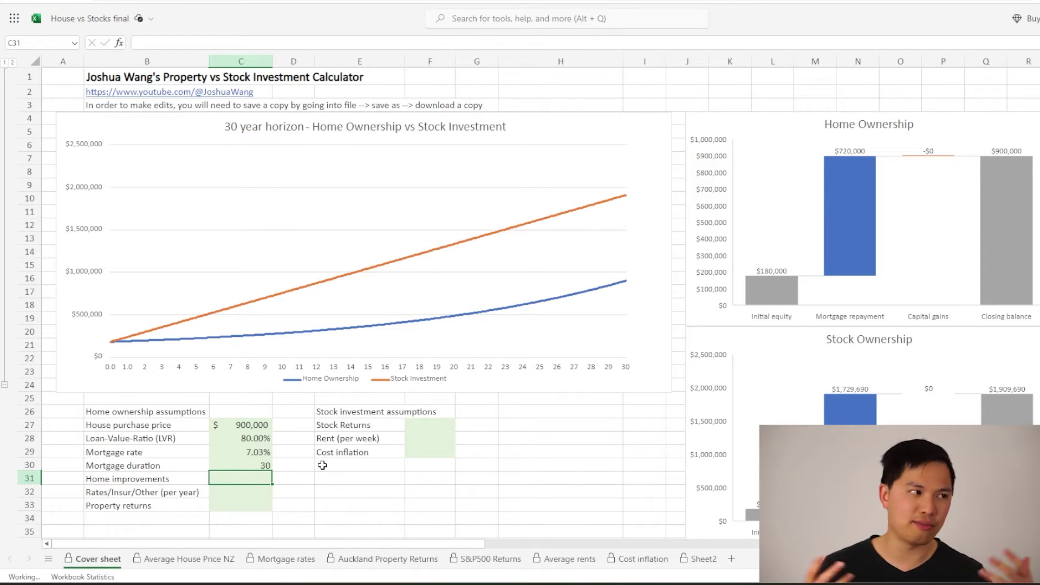
type("0")
key("Return")
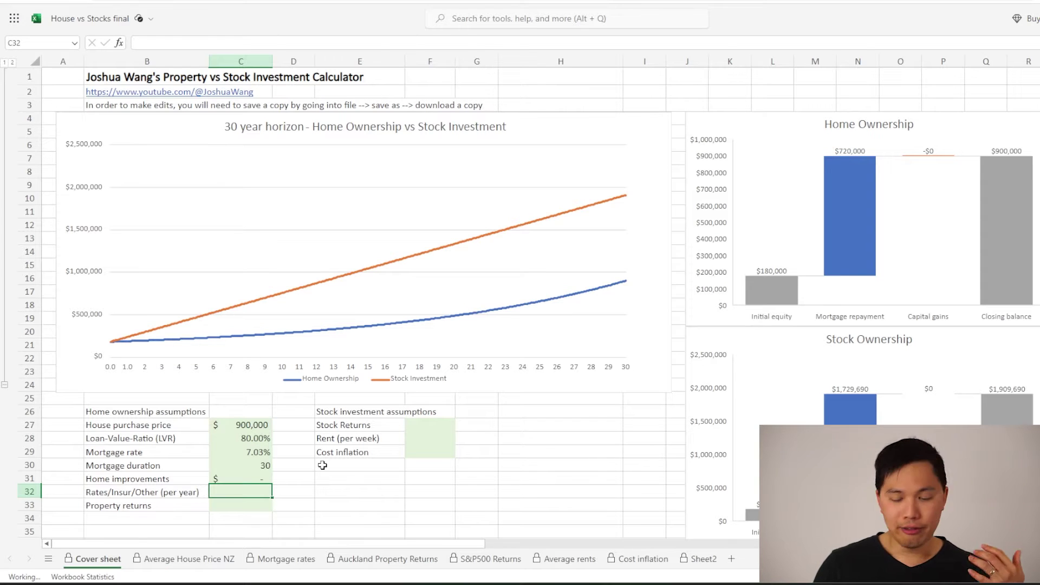
Enter 6000 for yearly rates, insurance and other costs, and link property returns to the CAGR in C21 of Auckland Property Returns
type("6000")
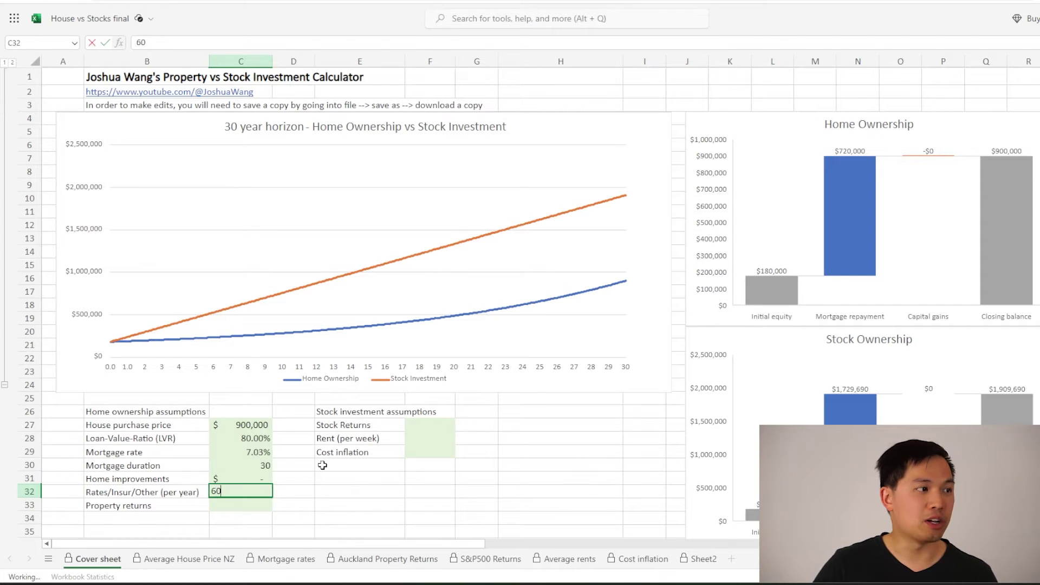
key("Return")
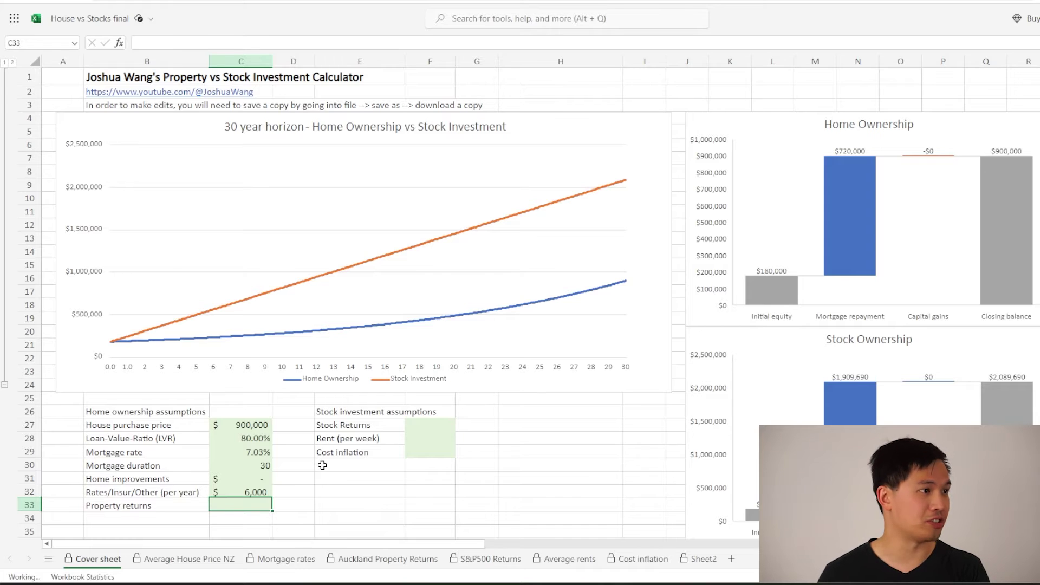
type("=")
left_click(357, 561)
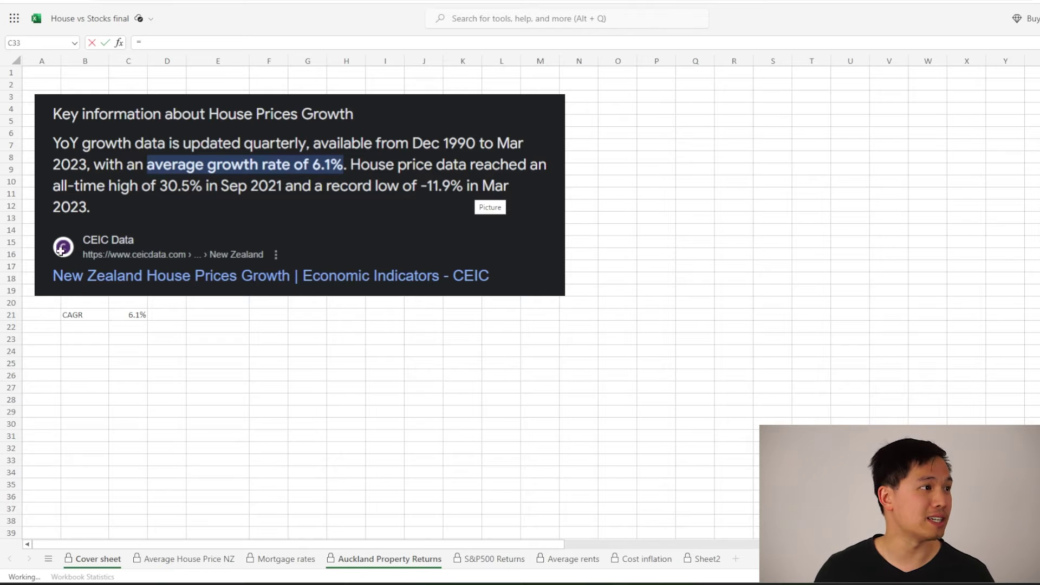
left_click(132, 316)
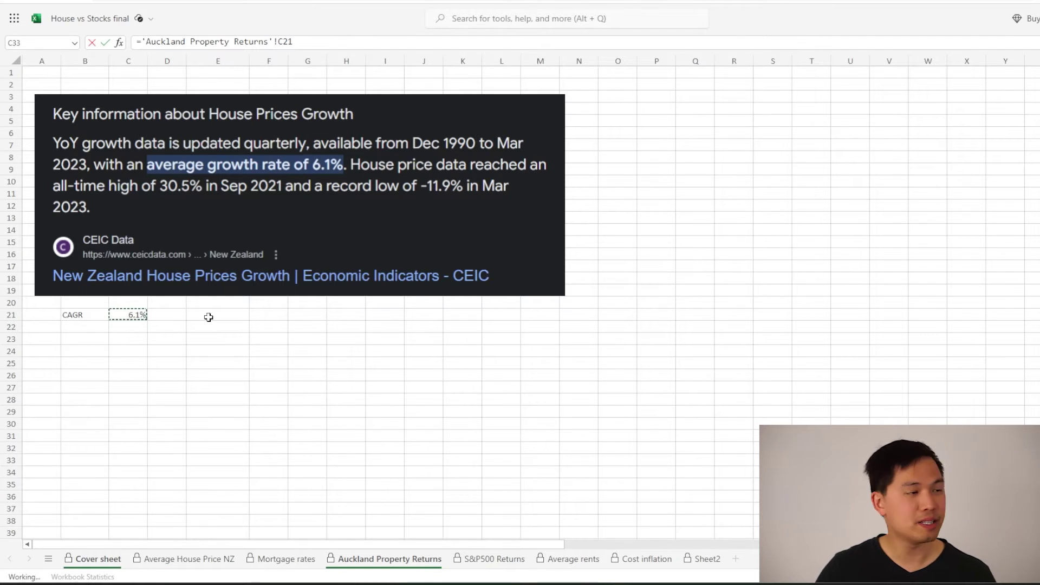
key("Return")
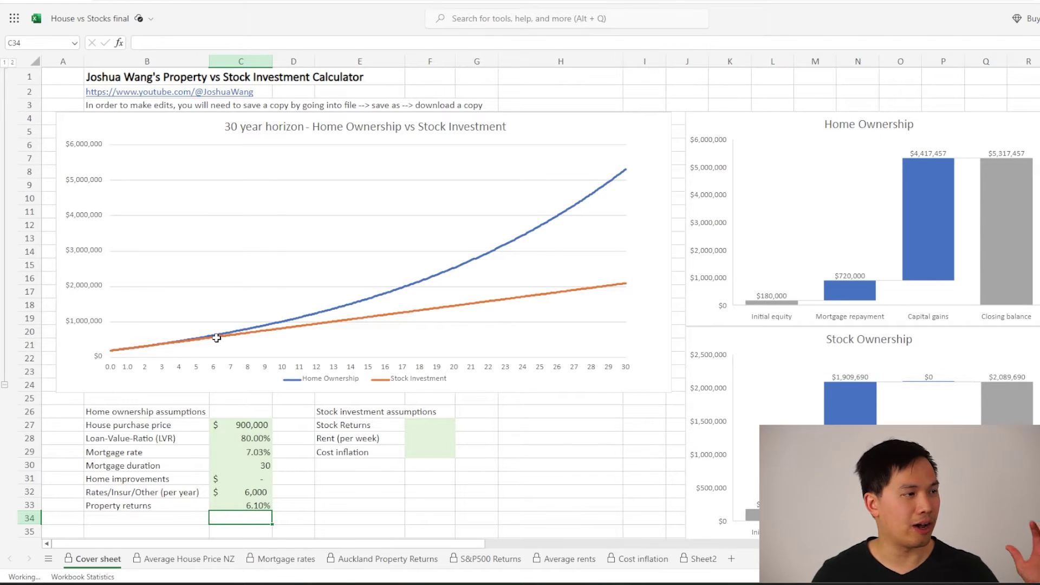
left_click(749, 271)
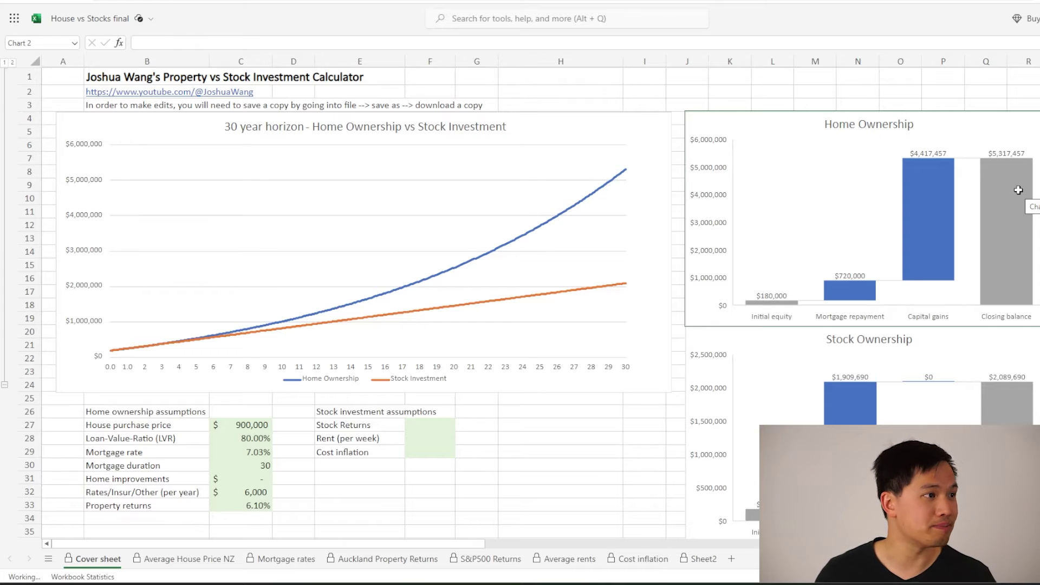
left_click(924, 359)
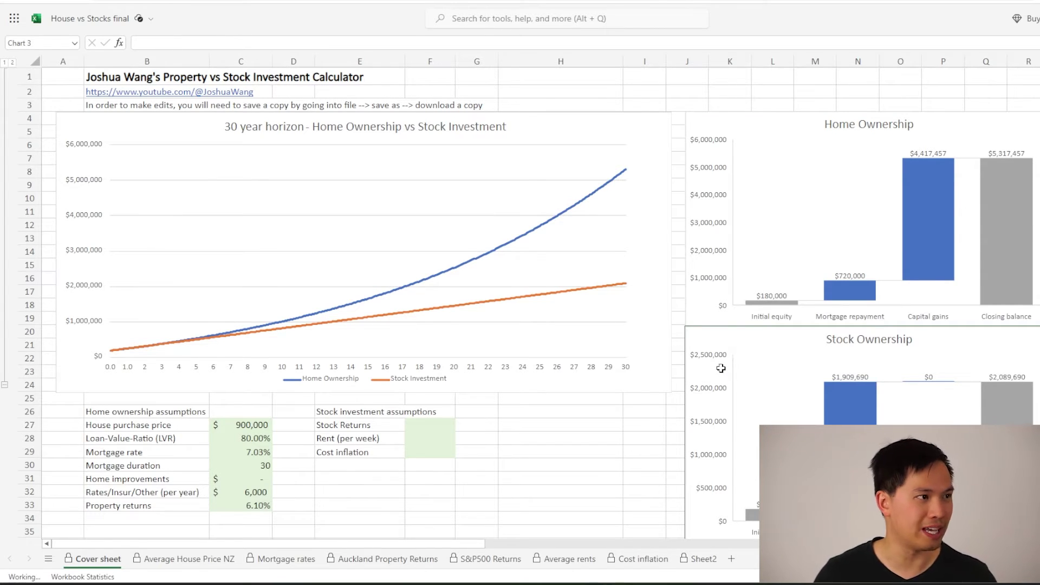
Link Stock Returns in F27 to the 30-year historical average in G2 of the S&P500 Returns sheet
left_click(428, 424)
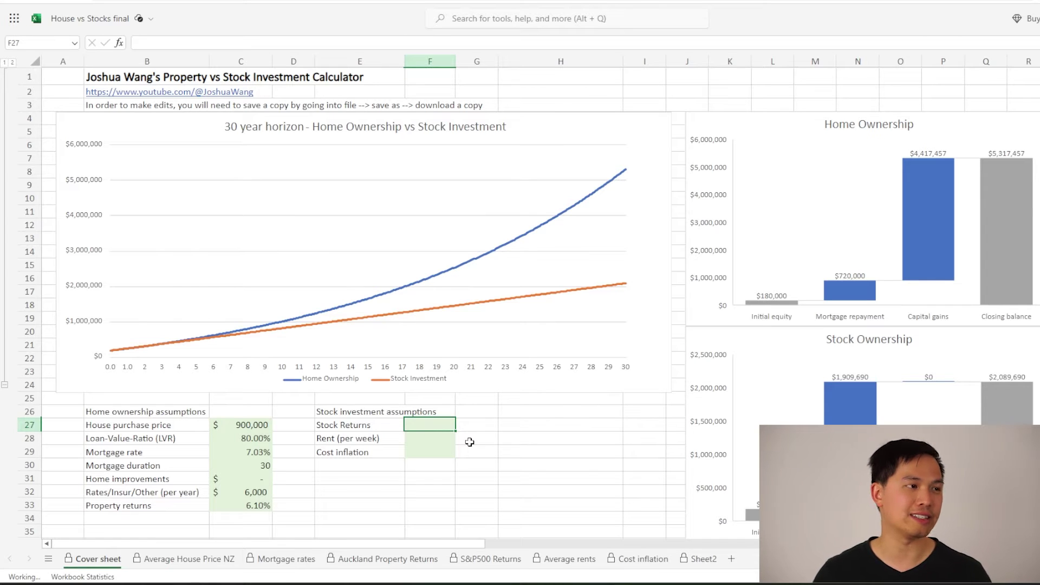
type("=")
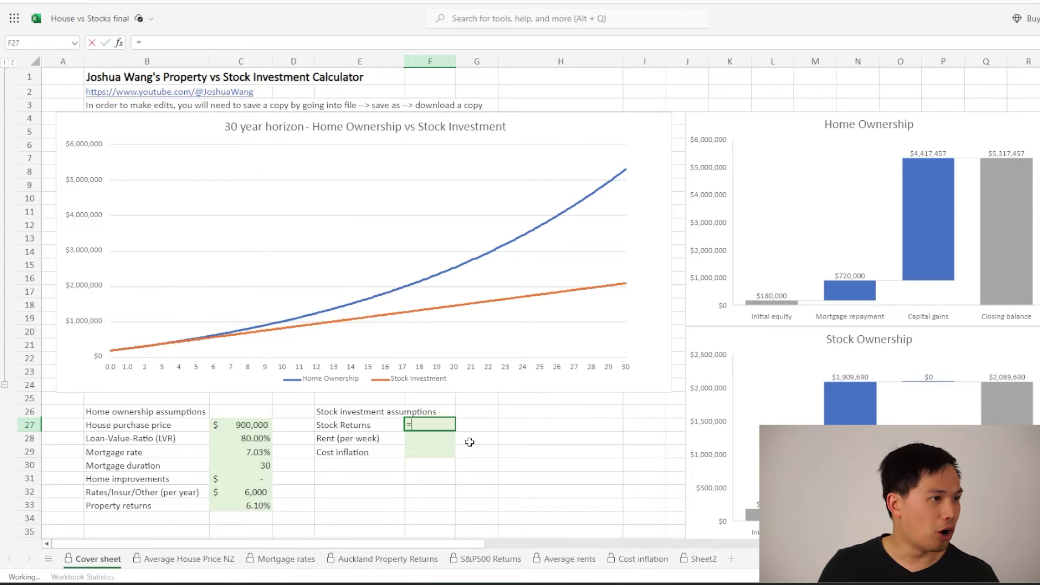
left_click(467, 557)
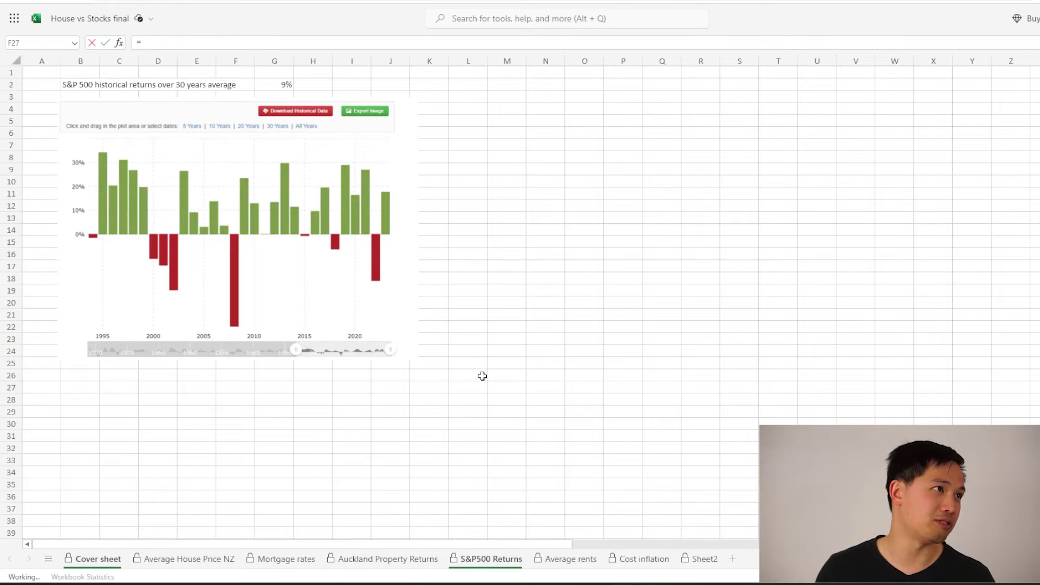
left_click(279, 85)
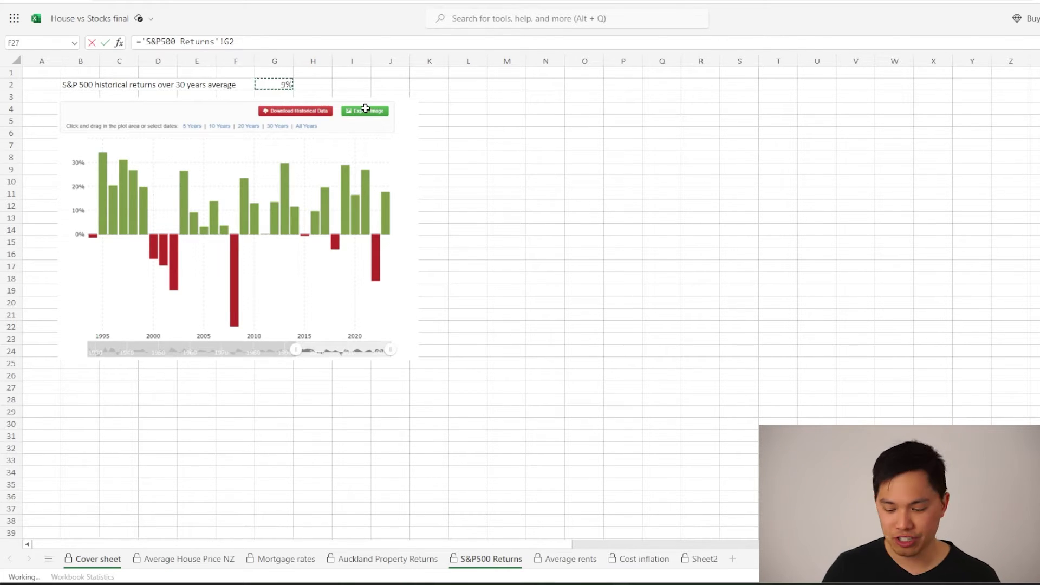
key("Return")
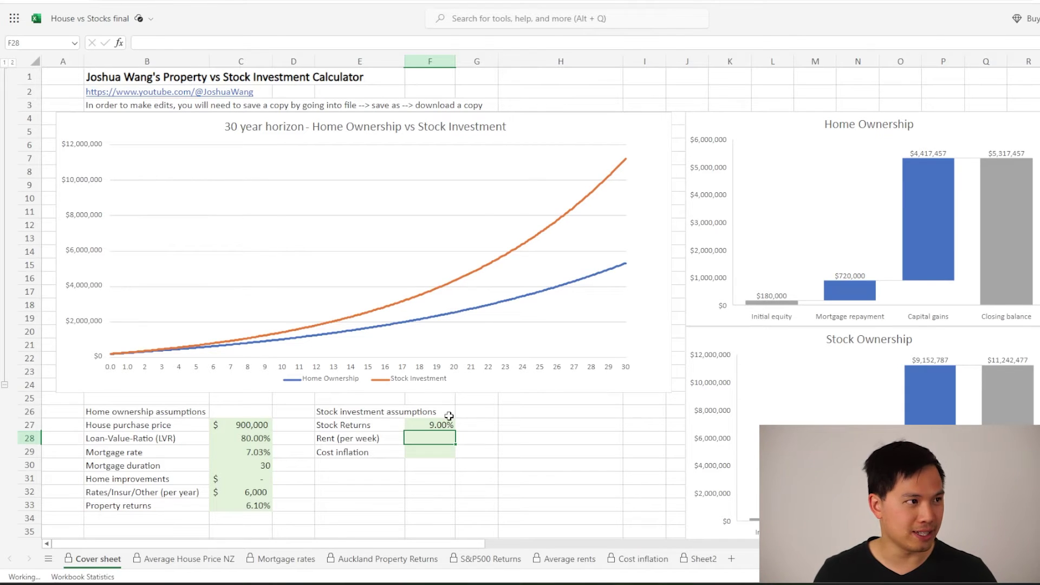
Look over the historical returns chart on the S&P500 Returns sheet and return to the cover sheet
left_click(429, 427)
left_click(430, 441)
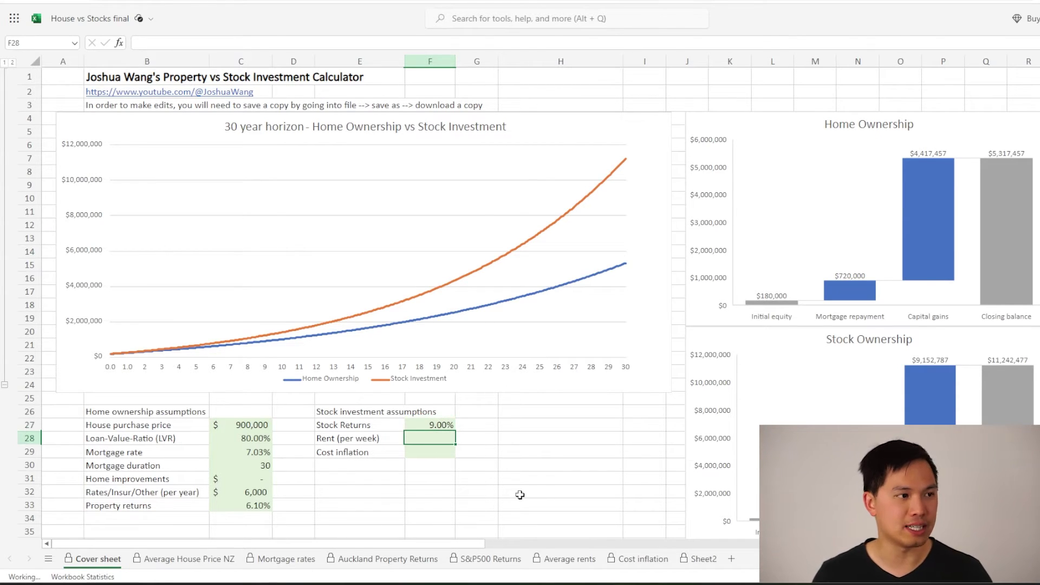
left_click(473, 565)
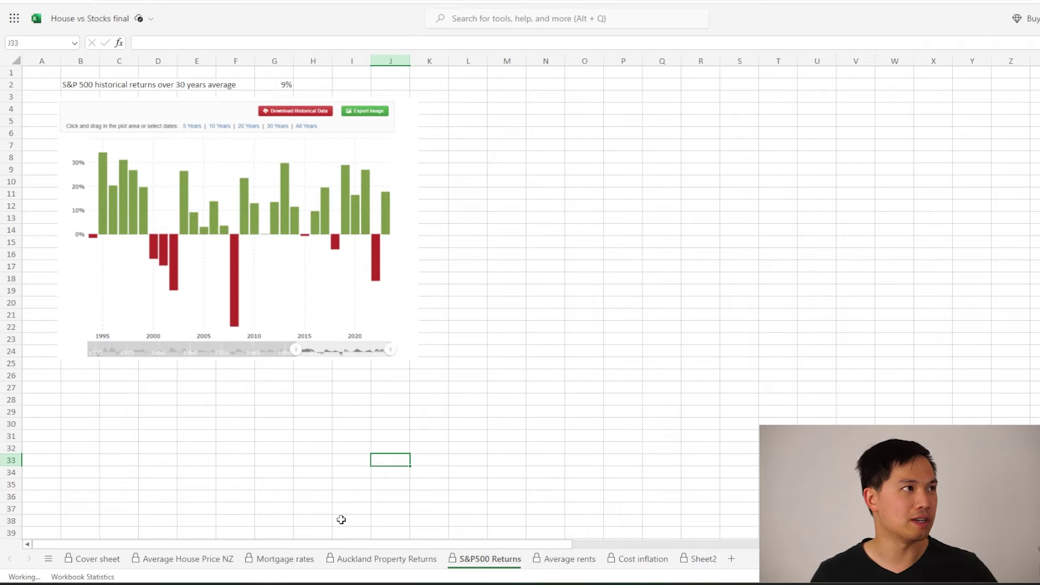
left_click(108, 561)
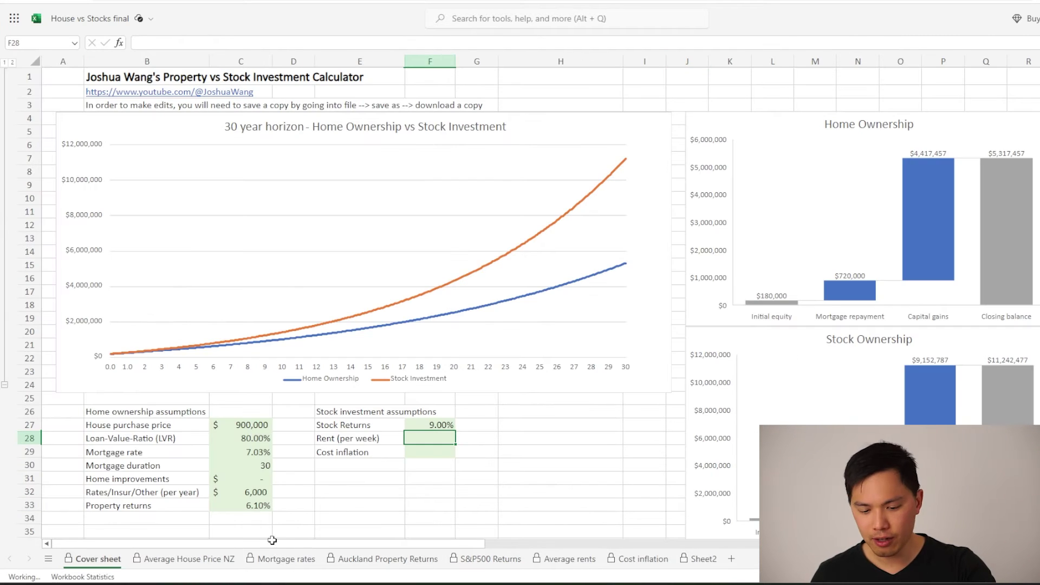
Link Rent (per week) in F28 to the weekly rent in K39 of the Average rents sheet
type("=")
left_click(545, 563)
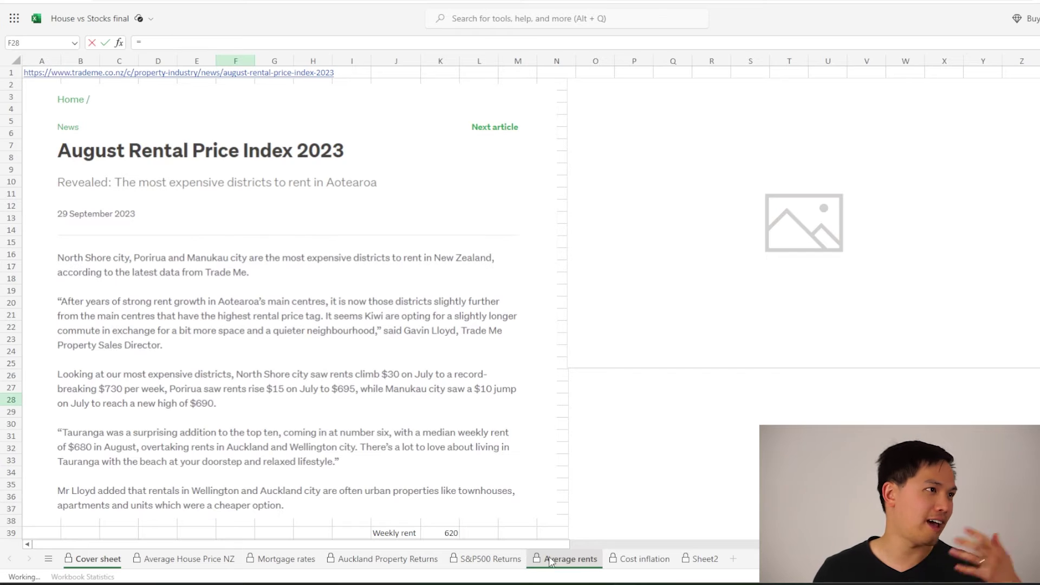
scroll(534, 512, "down", 5)
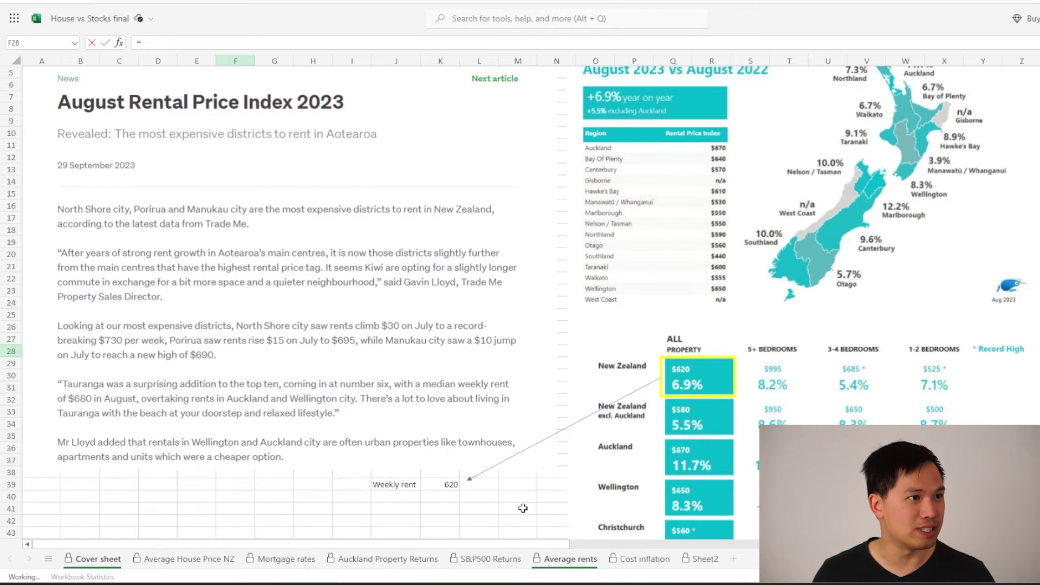
scroll(785, 366, "up", 5)
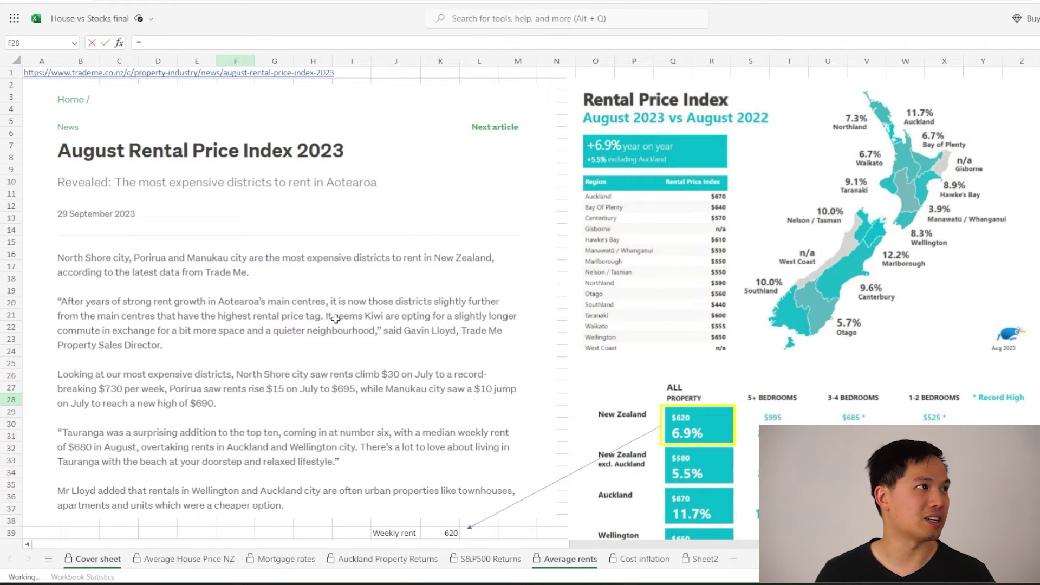
scroll(483, 325, "down", 5)
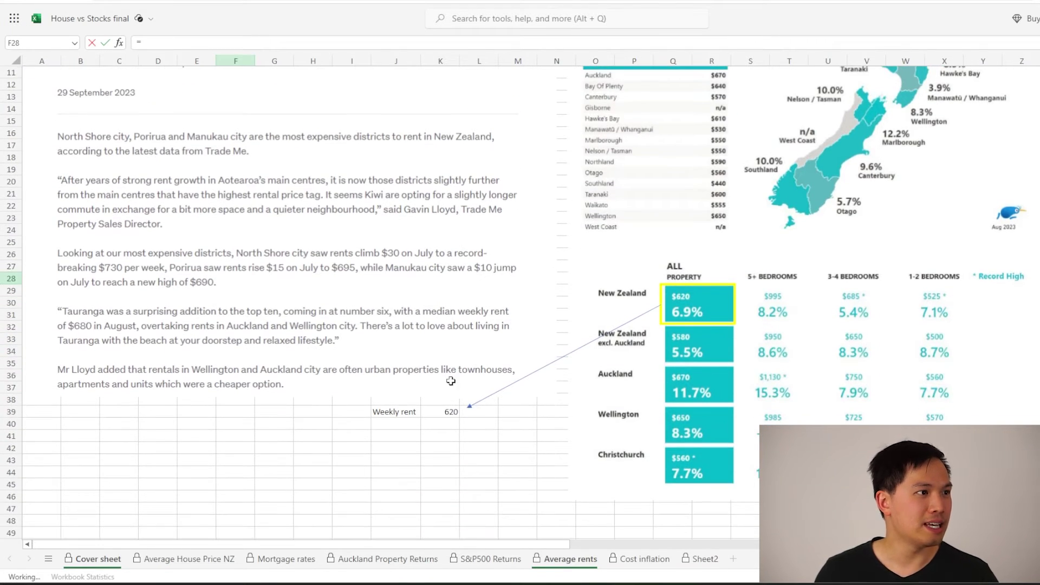
left_click(448, 413)
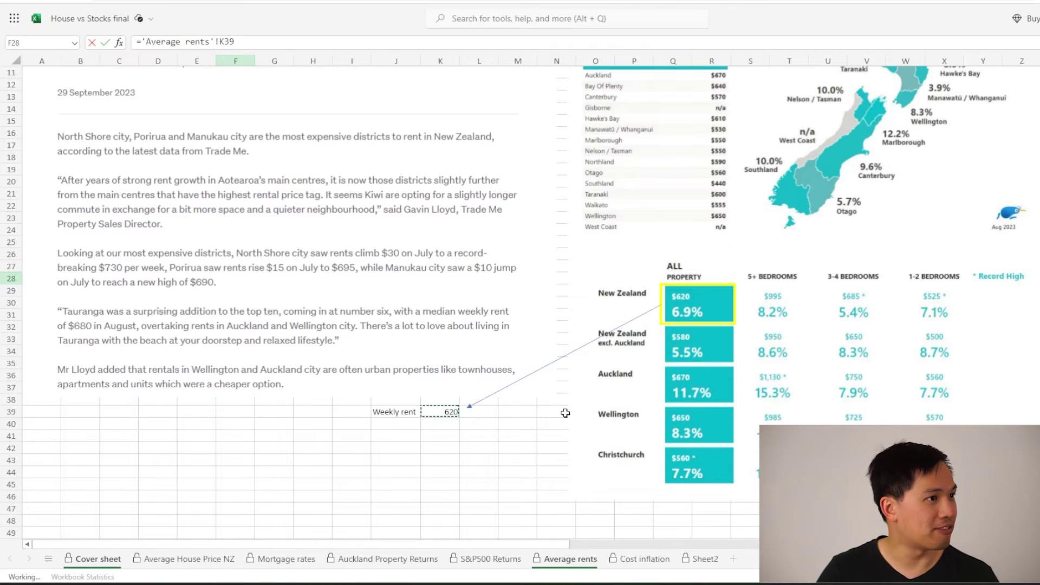
key("Return")
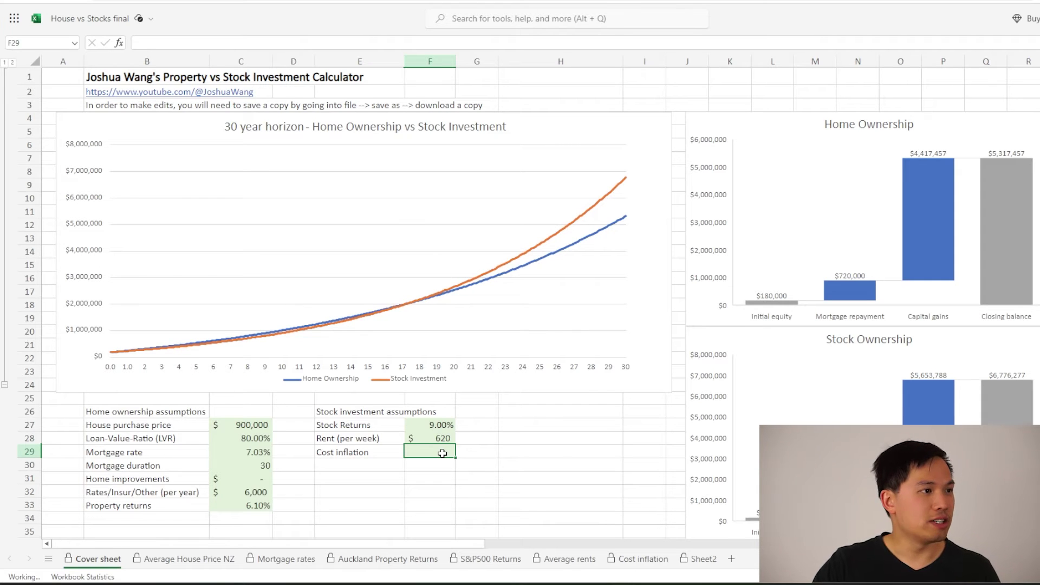
Link Cost inflation in F29 to the per-year rate in B22 of the Cost inflation sheet, and select the Stock Ownership chart
type("=")
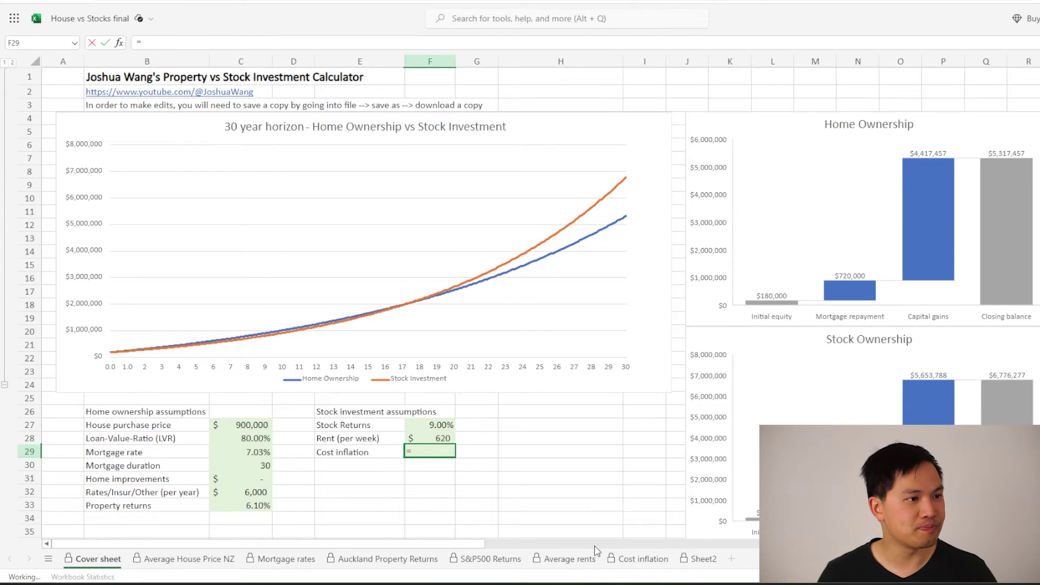
left_click(625, 559)
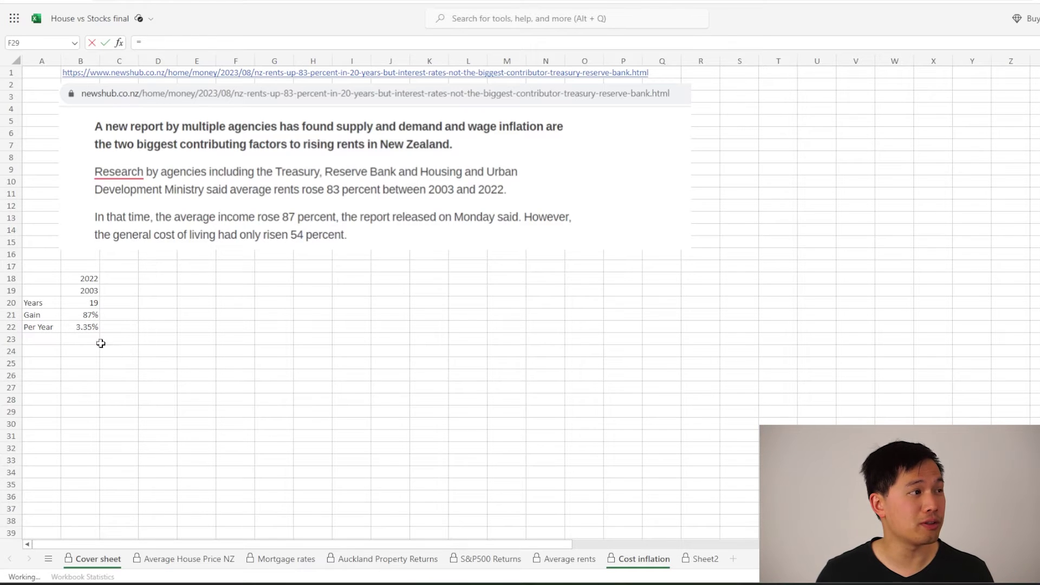
left_click(83, 326)
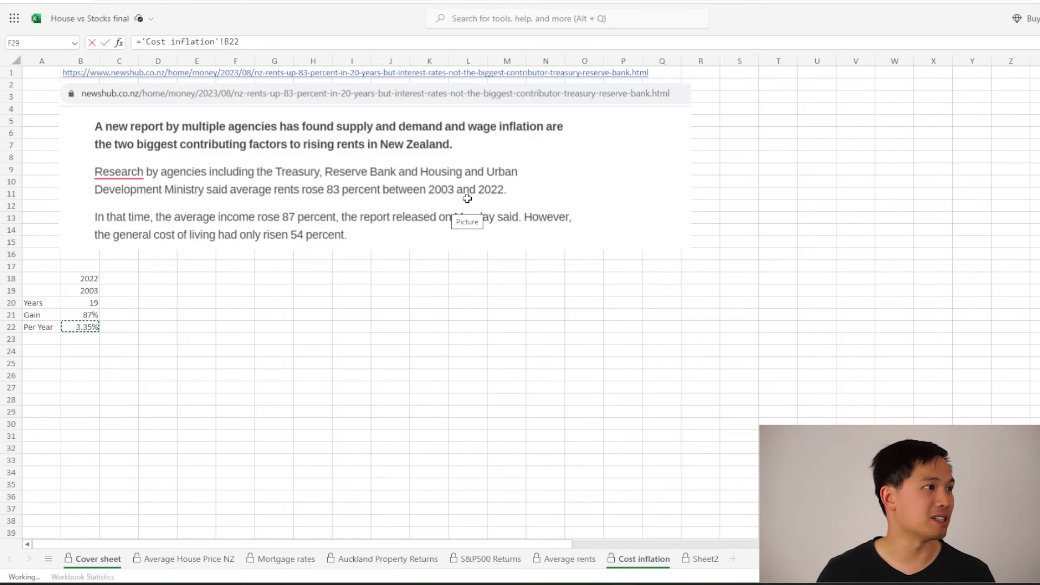
key("Return")
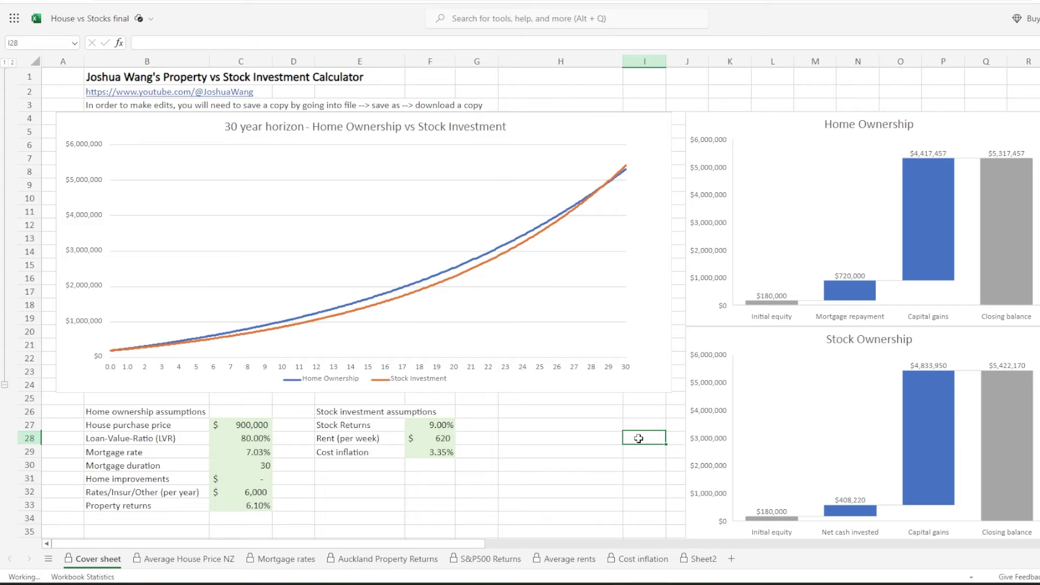
left_click(782, 444)
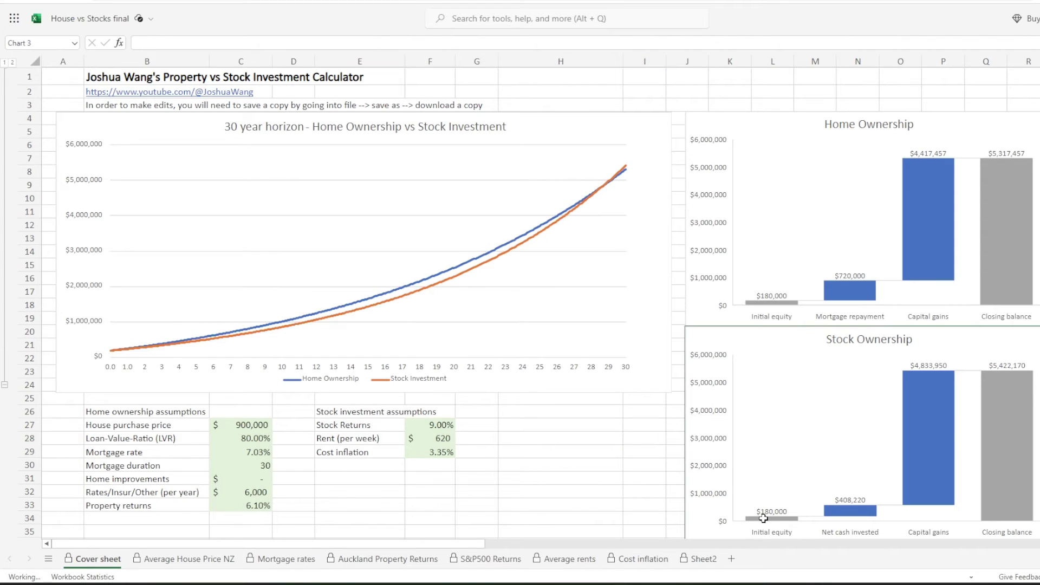